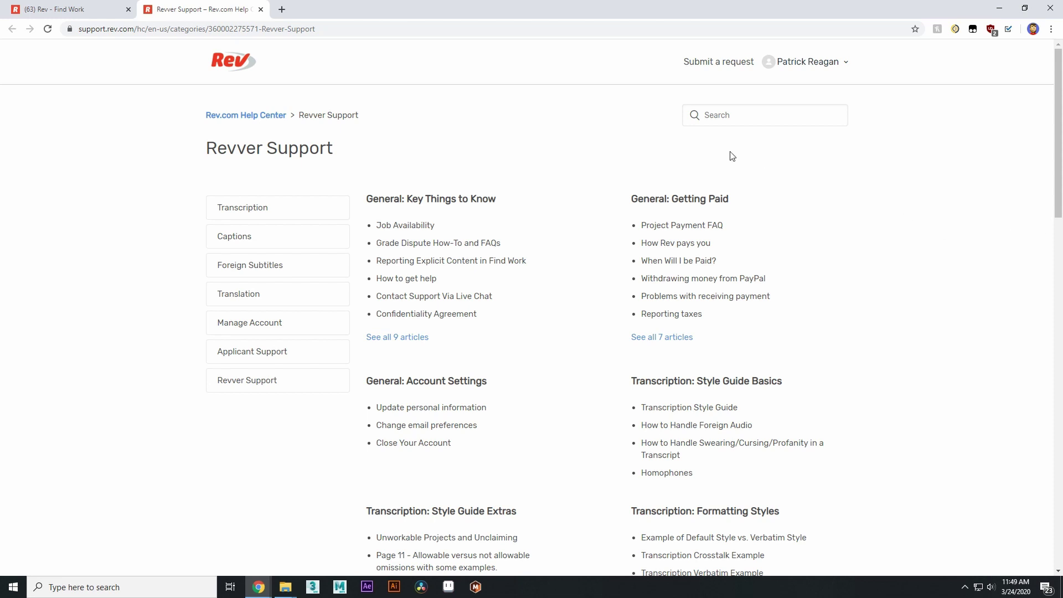
- Return to the Find Work page and open the Help Center from its help options
{"action": "left_click", "coordinate": [55, 9]}
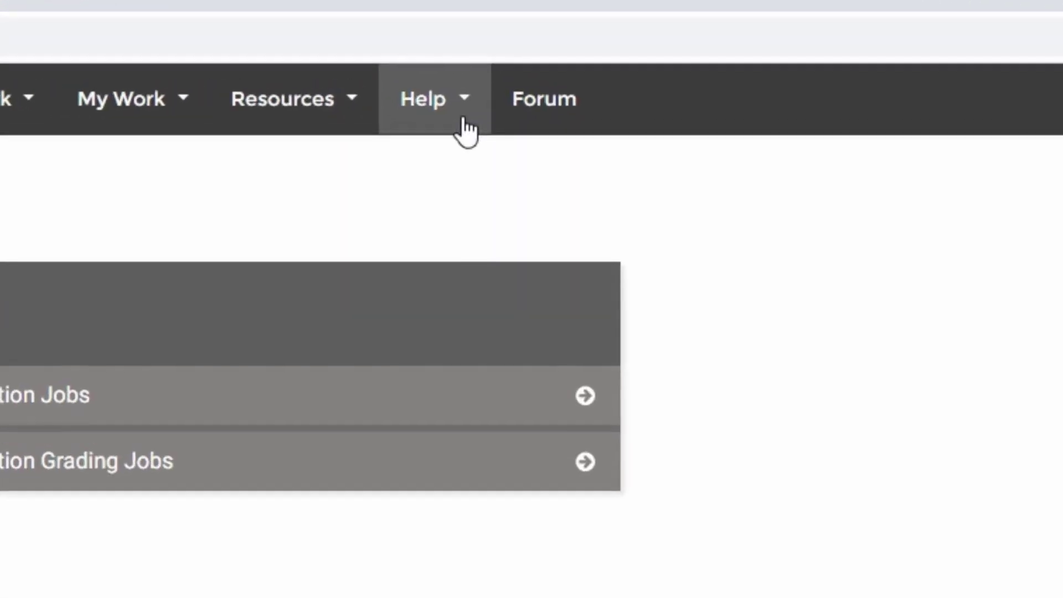
{"action": "left_click", "coordinate": [467, 130]}
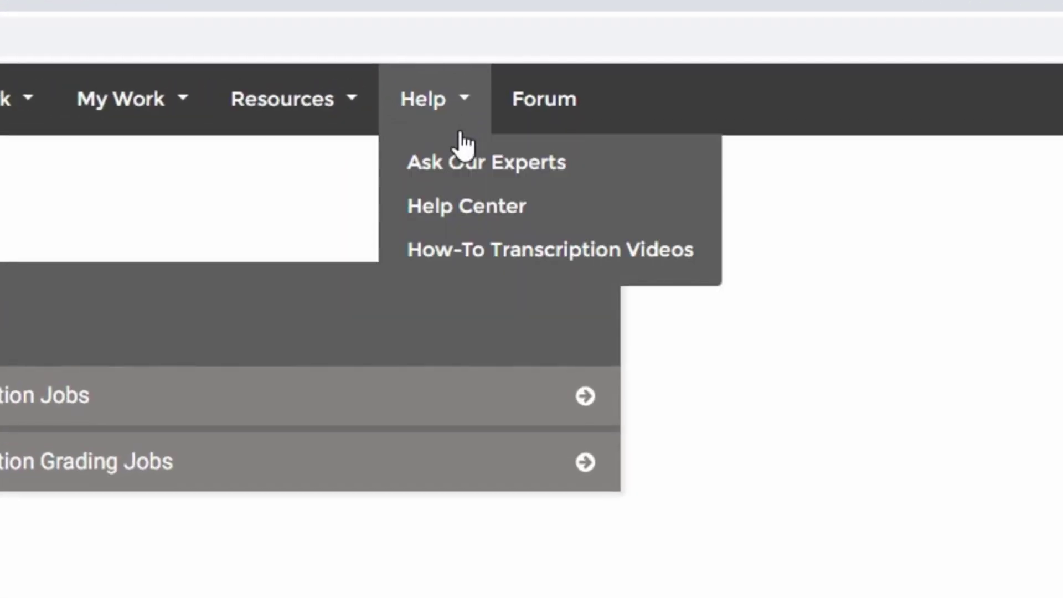
{"action": "left_click", "coordinate": [587, 216]}
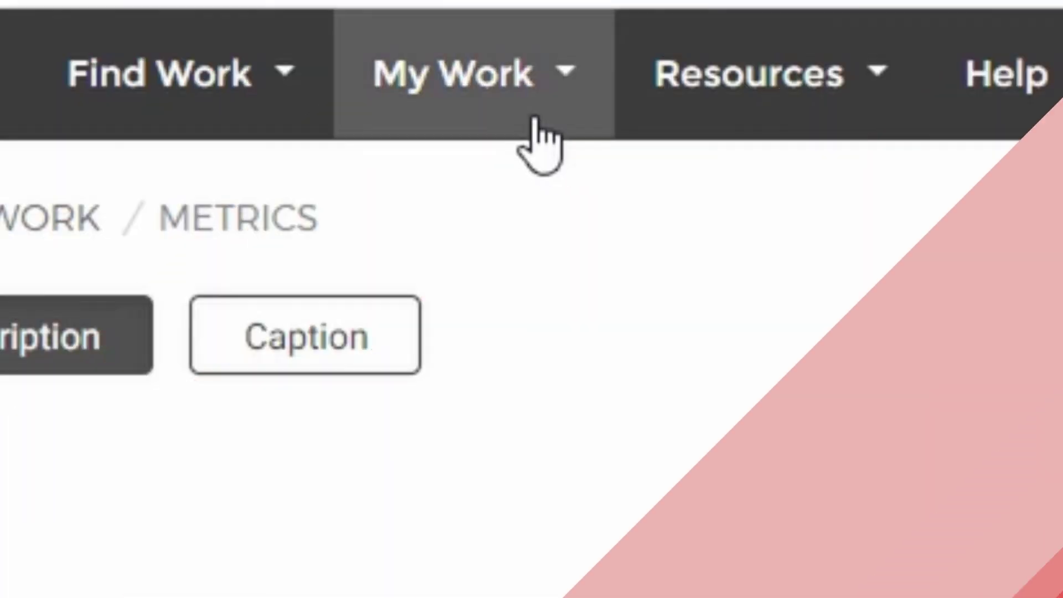
- Open the Metrics page for your own work
{"action": "left_click", "coordinate": [521, 111]}
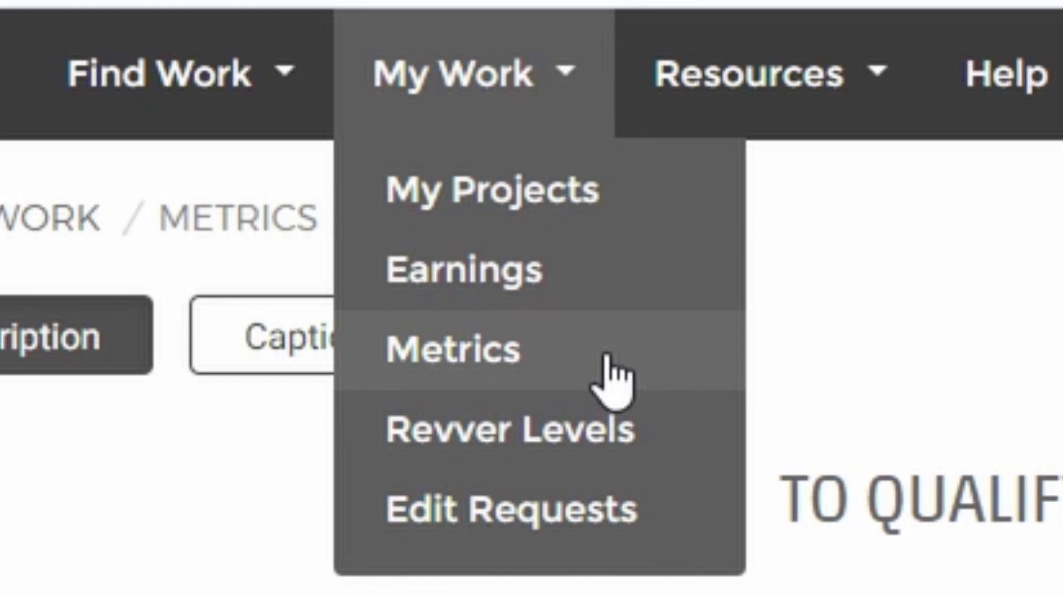
{"action": "left_click", "coordinate": [612, 377]}
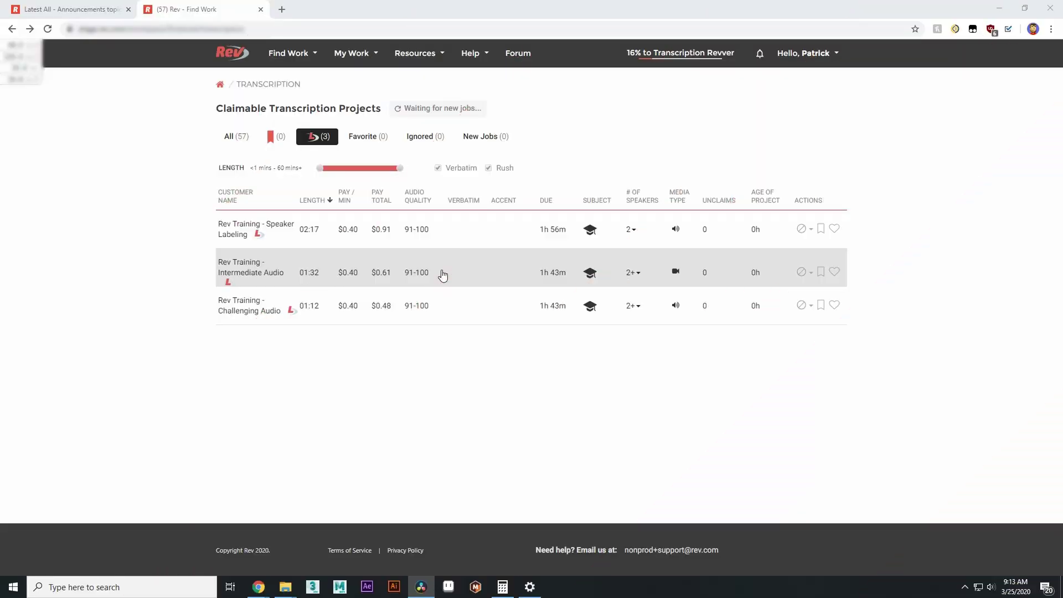
- Preview the Rev Training - Intermediate Audio project's video with the sound muted, skipping forward through several points
{"action": "left_click", "coordinate": [443, 275]}
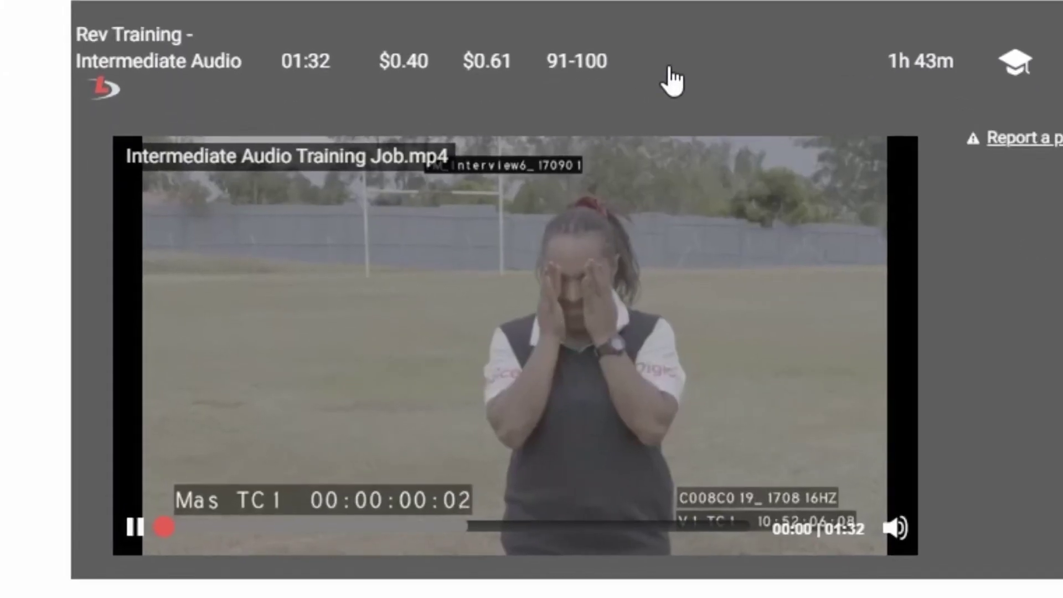
{"action": "mouse_move", "coordinate": [542, 468]}
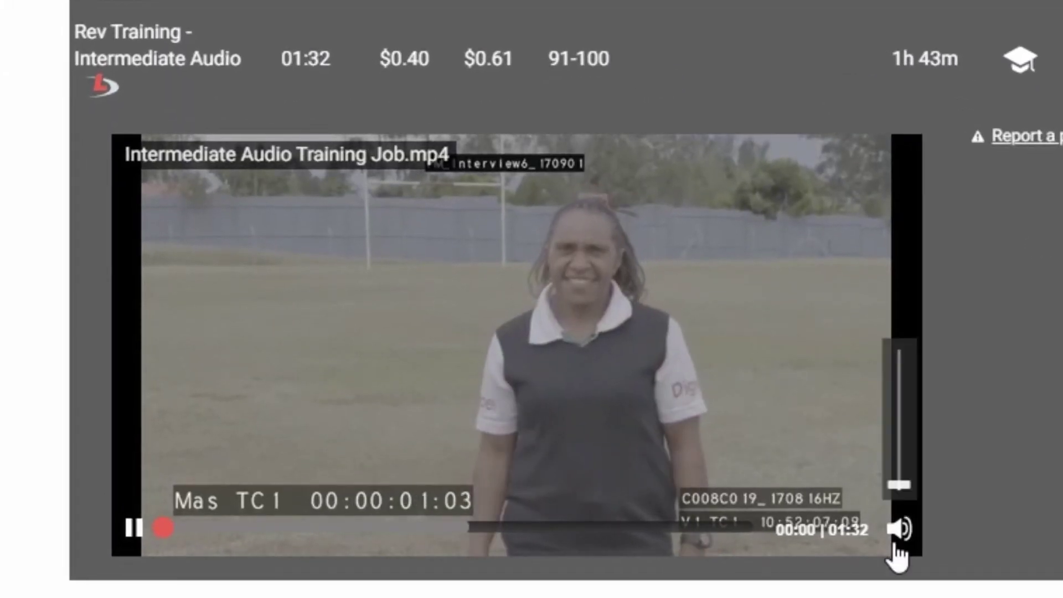
{"action": "left_click", "coordinate": [898, 533]}
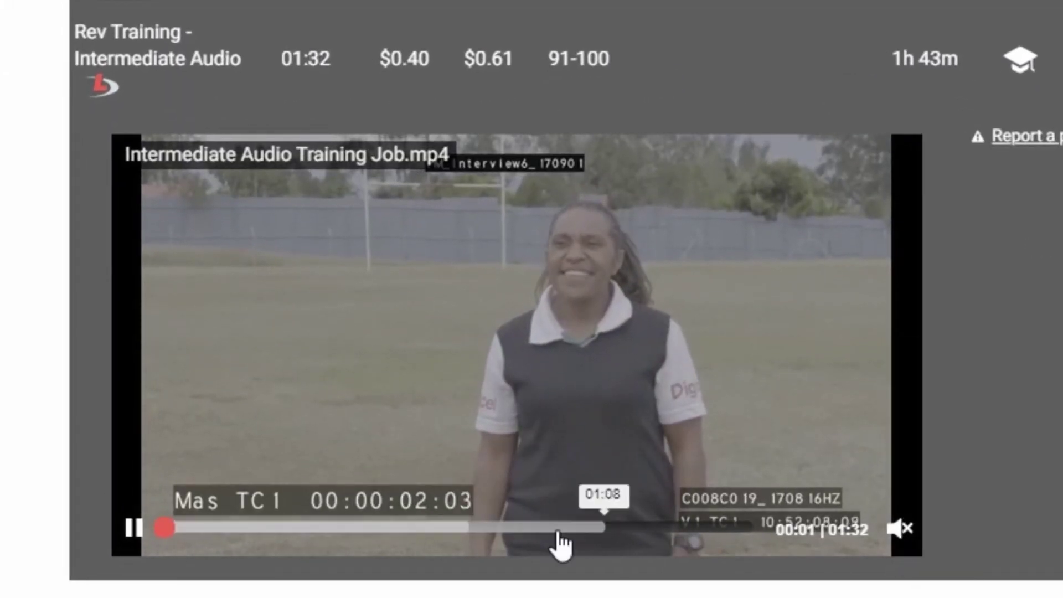
{"action": "left_click", "coordinate": [230, 529]}
{"action": "left_click", "coordinate": [372, 529]}
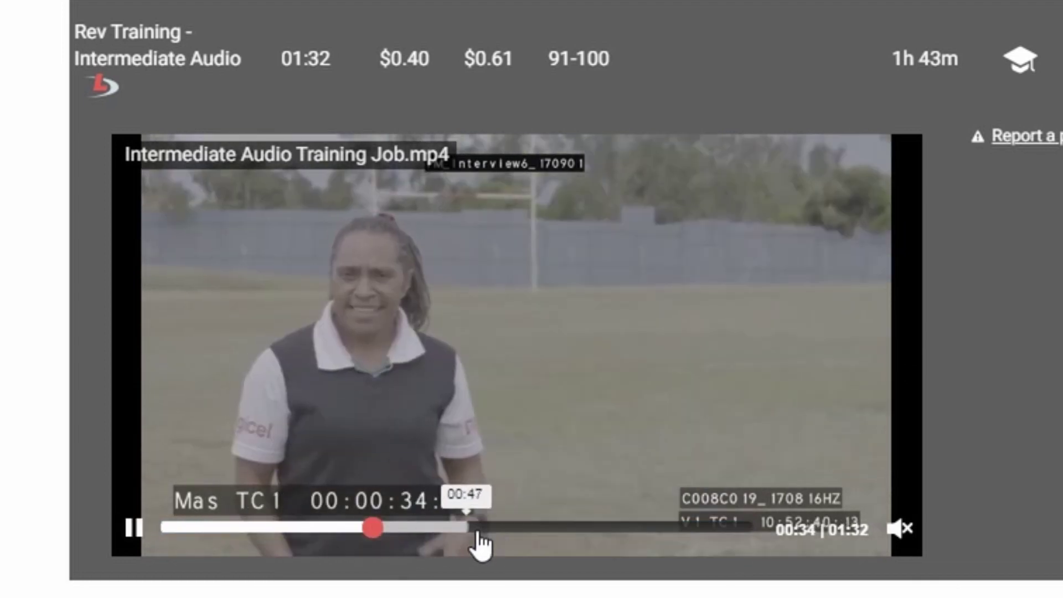
{"action": "left_click", "coordinate": [597, 529]}
- Open the Intermediate Audio training project in the transcription editor and play the opening seconds, pausing once before resuming
{"action": "left_click", "coordinate": [637, 283]}
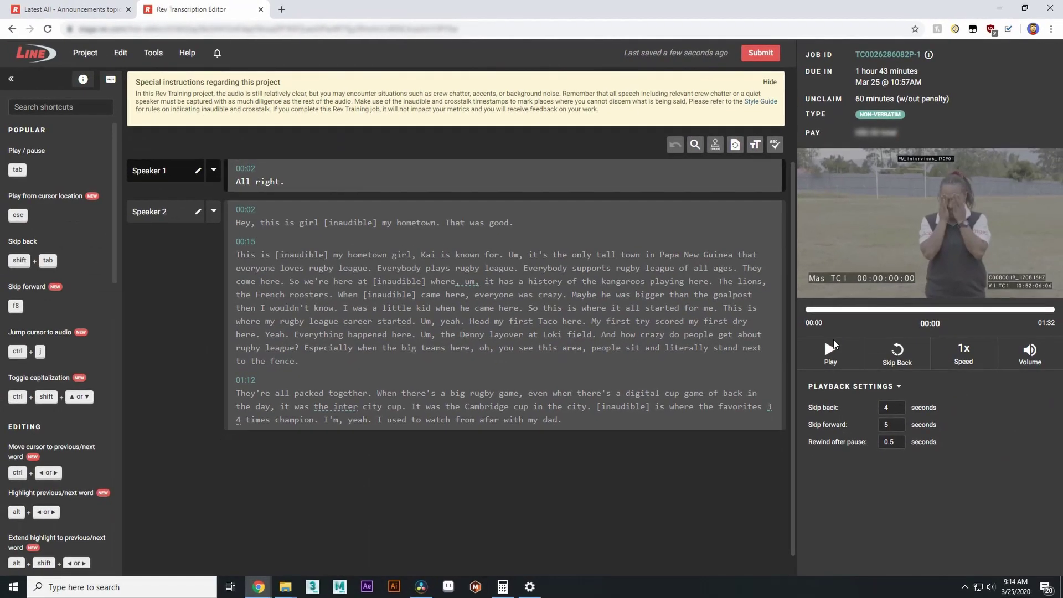
{"action": "left_click", "coordinate": [832, 355]}
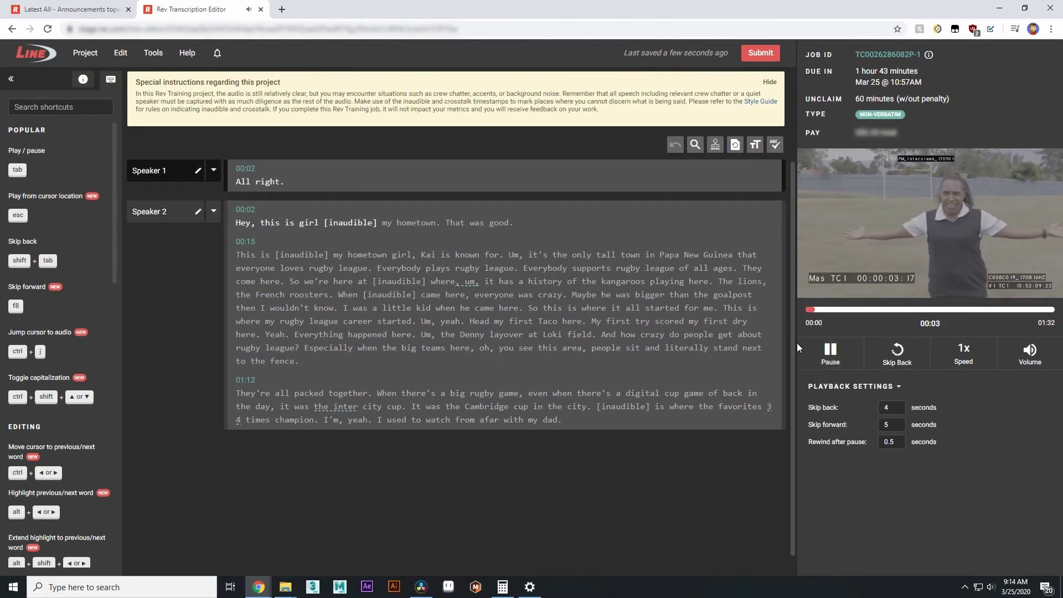
{"action": "left_click", "coordinate": [818, 353]}
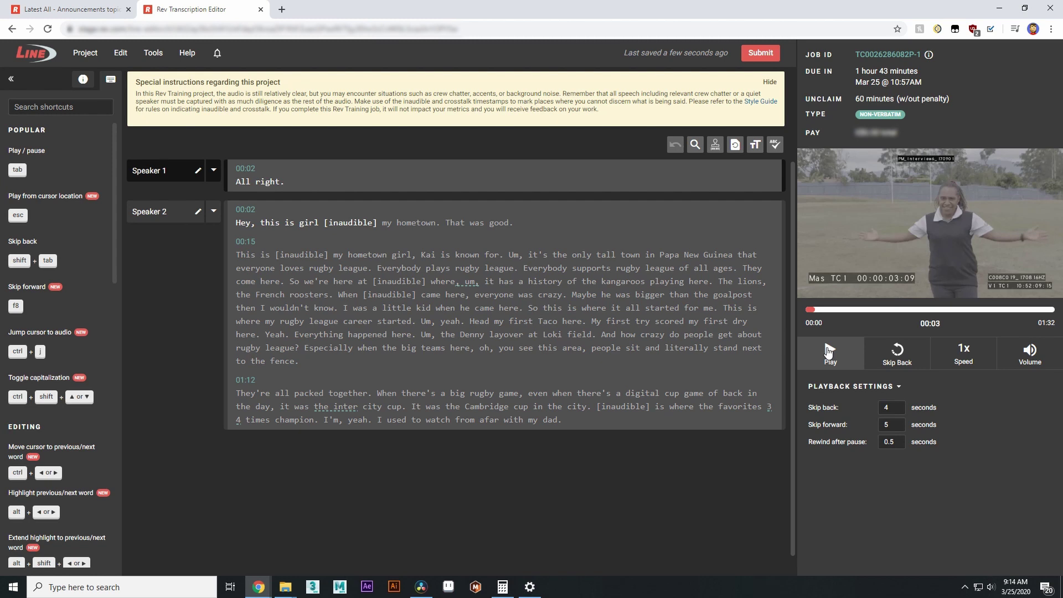
{"action": "left_click", "coordinate": [829, 352]}
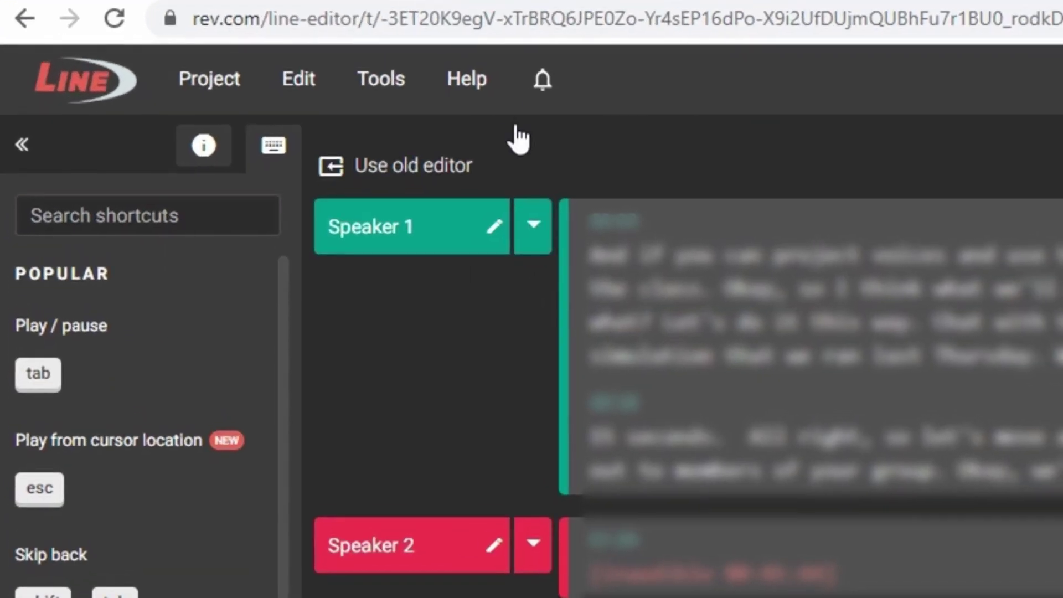
- Open Ask our Experts from the transcription editor's help options
{"action": "left_click", "coordinate": [197, 59]}
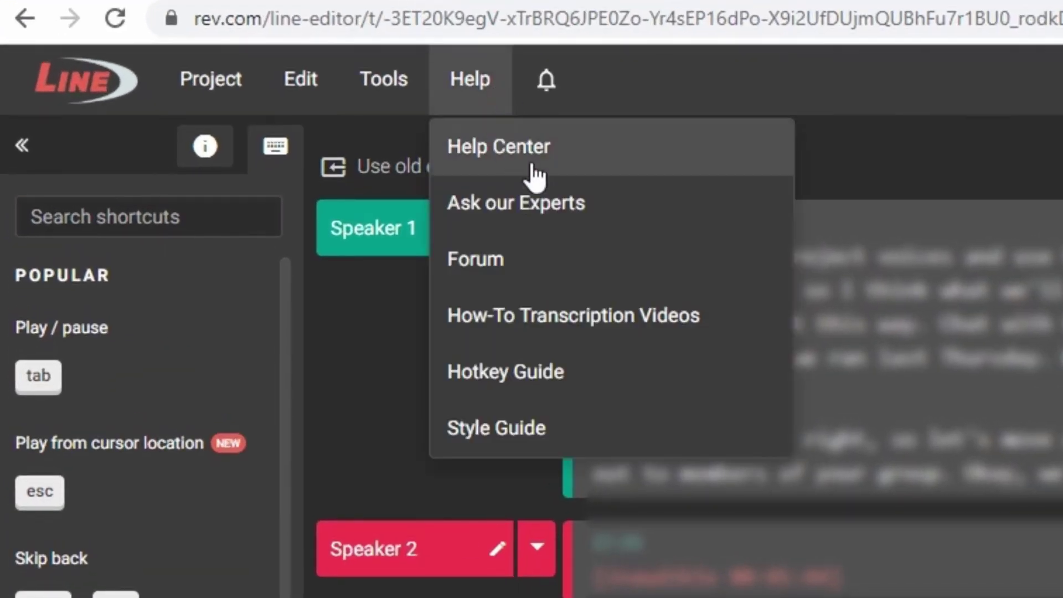
{"action": "left_click", "coordinate": [645, 222]}
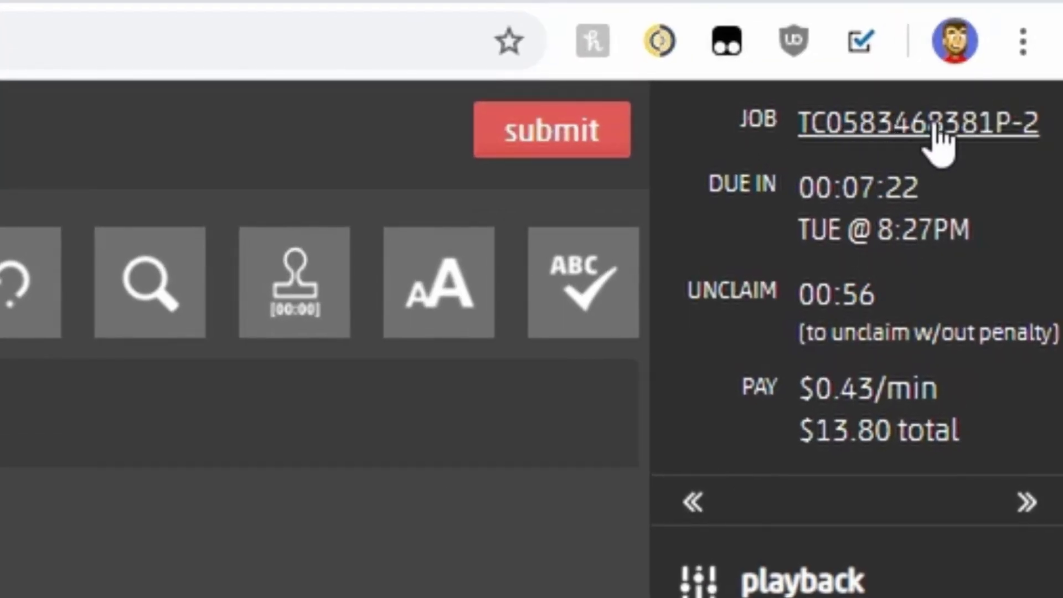
- Open the current job's project page and go to Ask Our Experts from there
{"action": "left_click", "coordinate": [913, 130]}
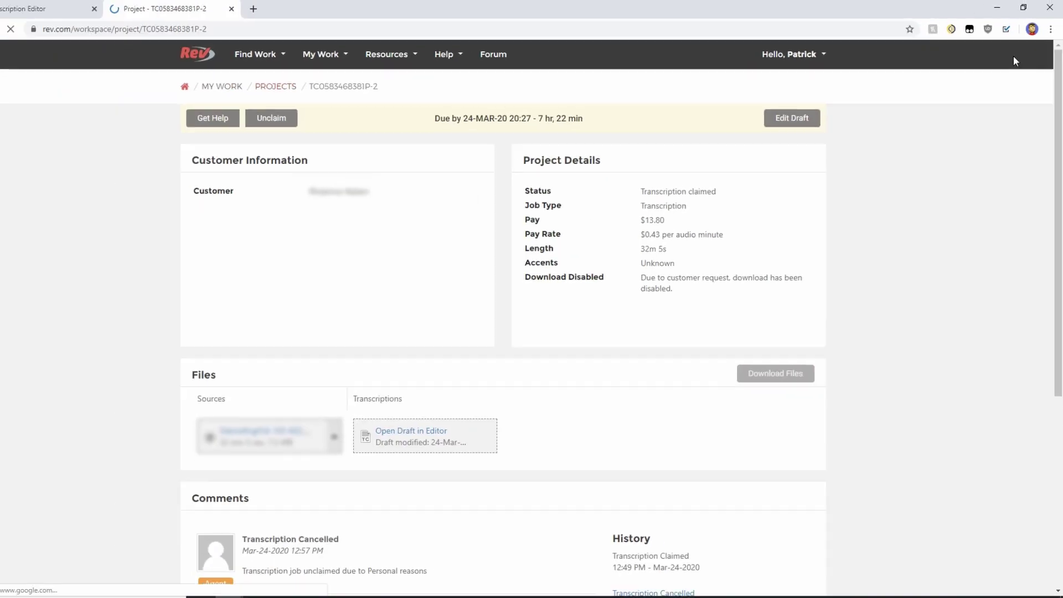
{"action": "left_click", "coordinate": [473, 58]}
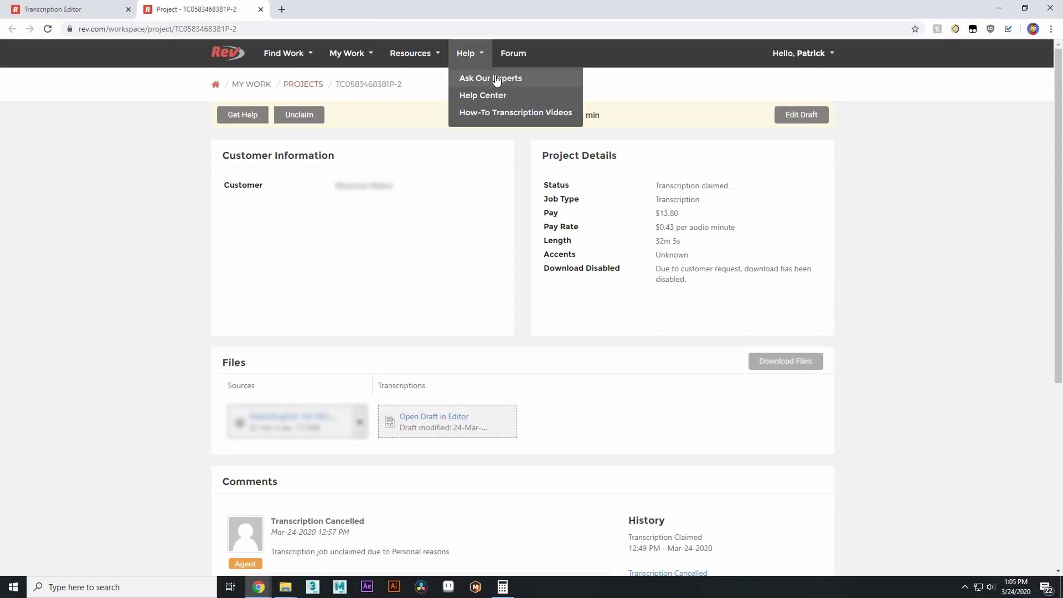
{"action": "left_click", "coordinate": [499, 76]}
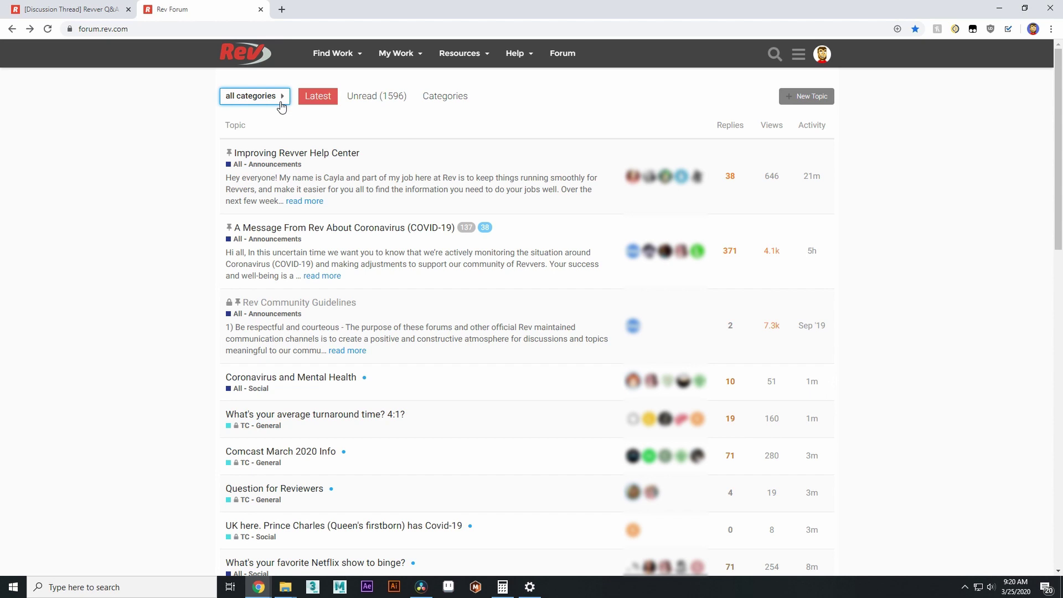
- Review the forum's category list, and read through the "Improving Revver Help Center" announcement and its replies
{"action": "left_click", "coordinate": [281, 104]}
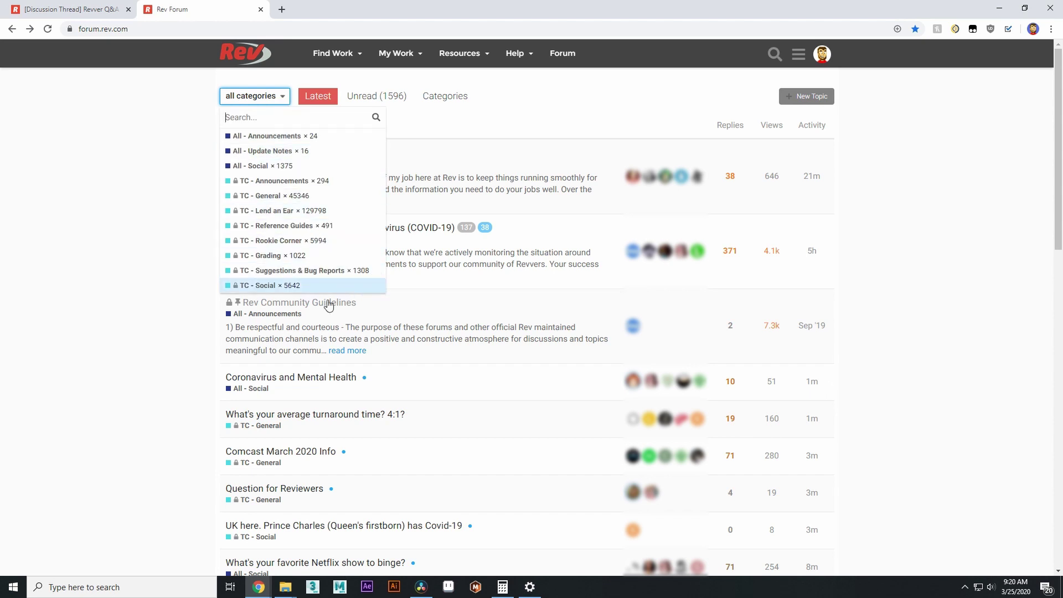
{"action": "left_click", "coordinate": [169, 341]}
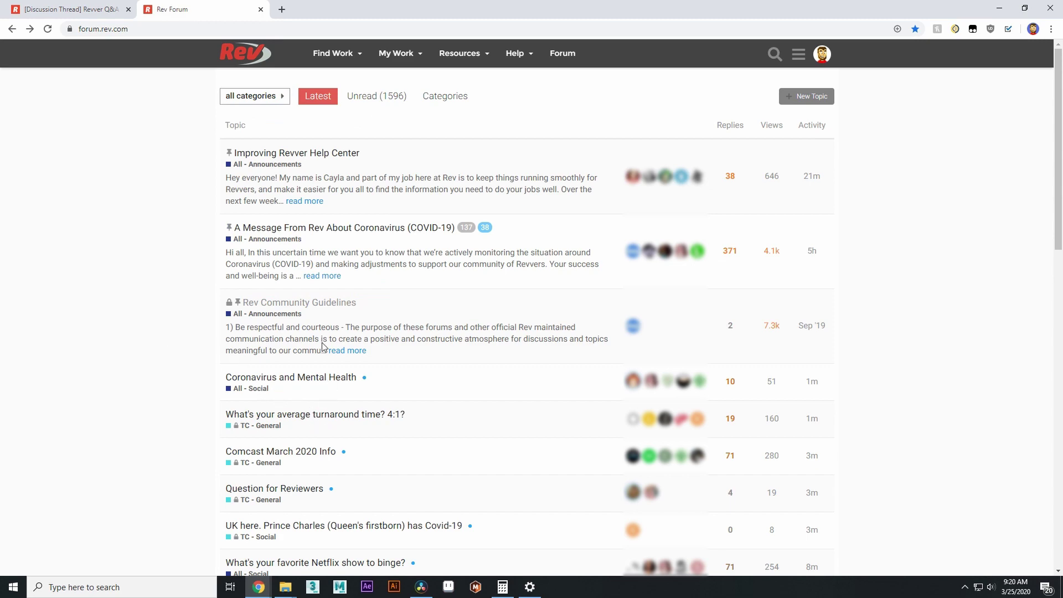
{"action": "left_click", "coordinate": [339, 161]}
{"action": "scroll", "coordinate": [723, 168], "scroll_direction": "up", "scroll_amount": 5}
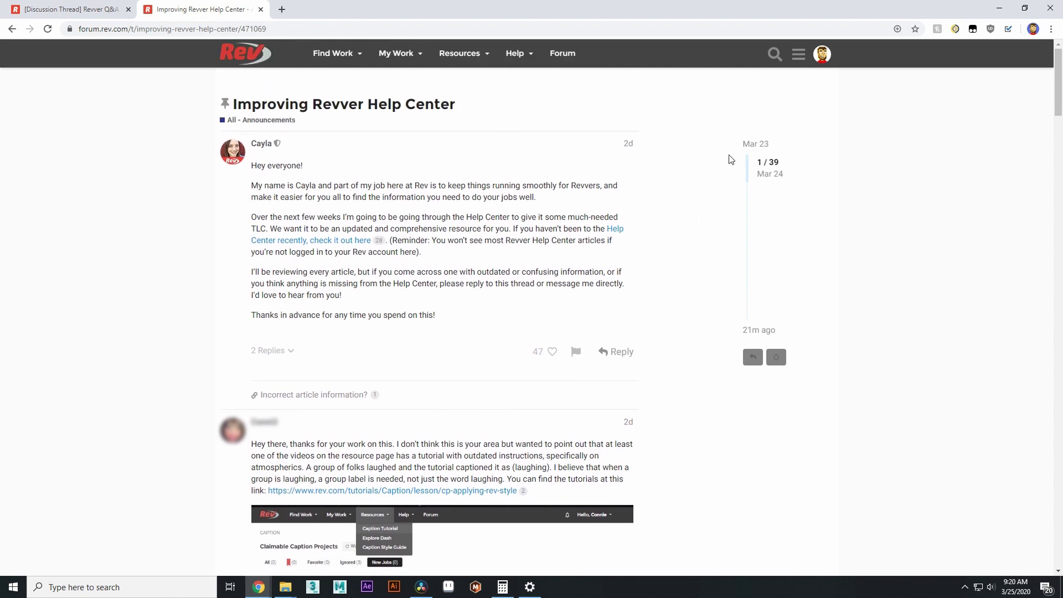
{"action": "scroll", "coordinate": [711, 176], "scroll_direction": "down", "scroll_amount": 3}
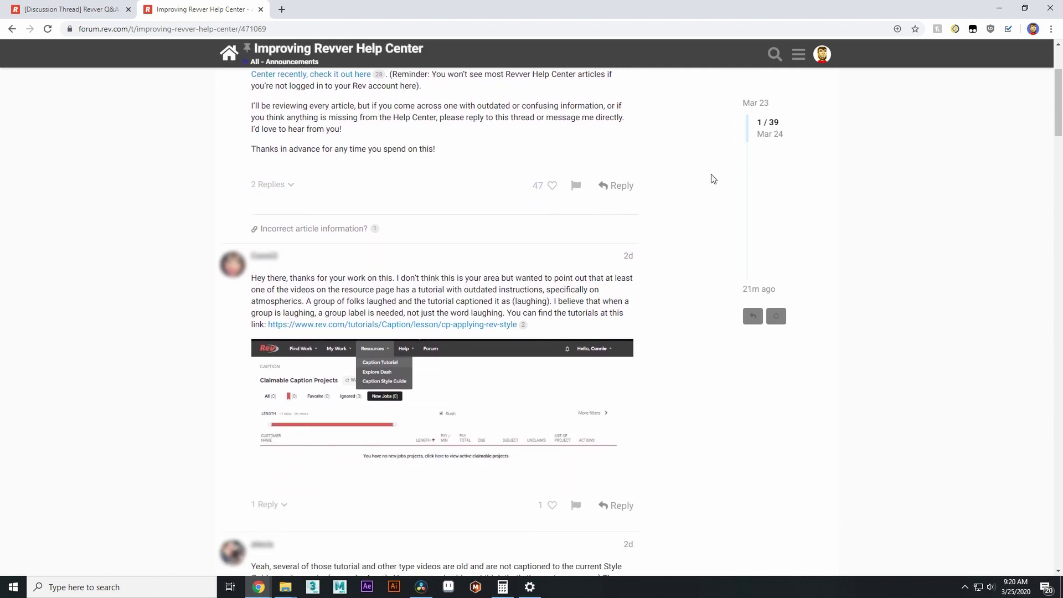
{"action": "scroll", "coordinate": [714, 179], "scroll_direction": "down", "scroll_amount": 2}
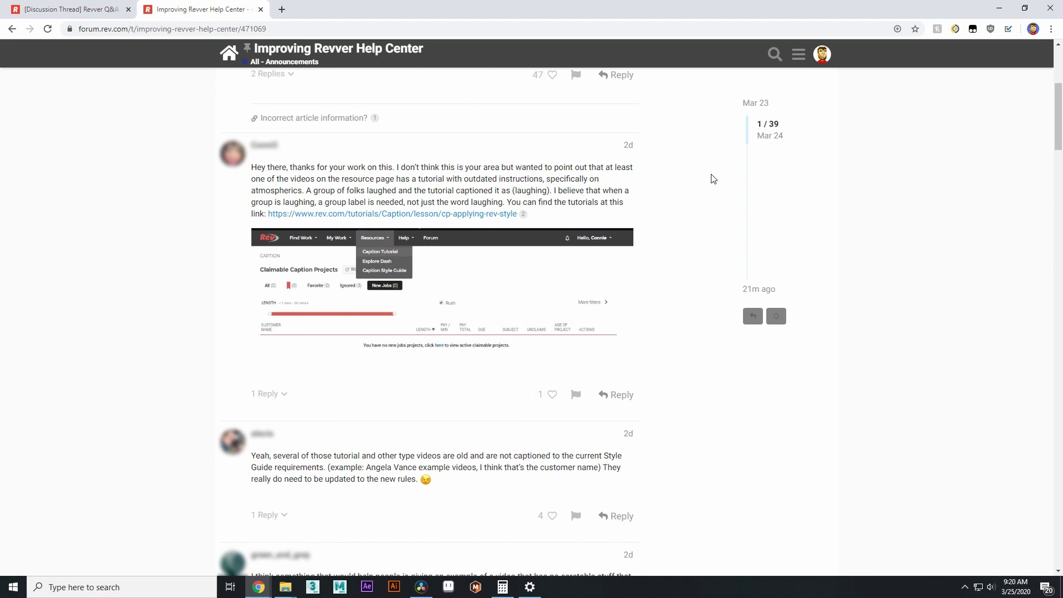
{"action": "scroll", "coordinate": [714, 178], "scroll_direction": "down", "scroll_amount": 1}
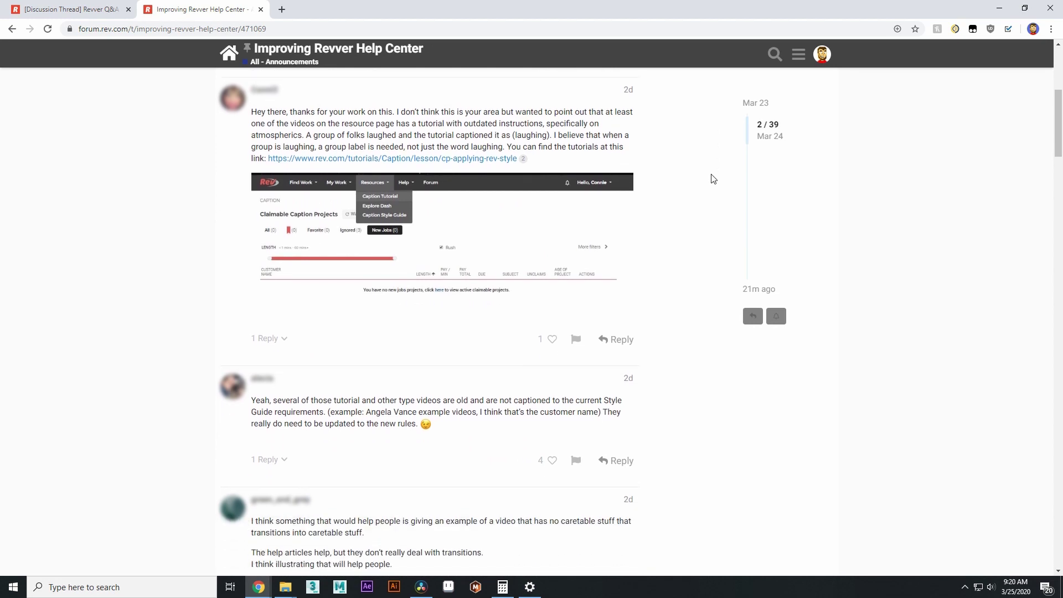
{"action": "scroll", "coordinate": [714, 179], "scroll_direction": "down", "scroll_amount": 1}
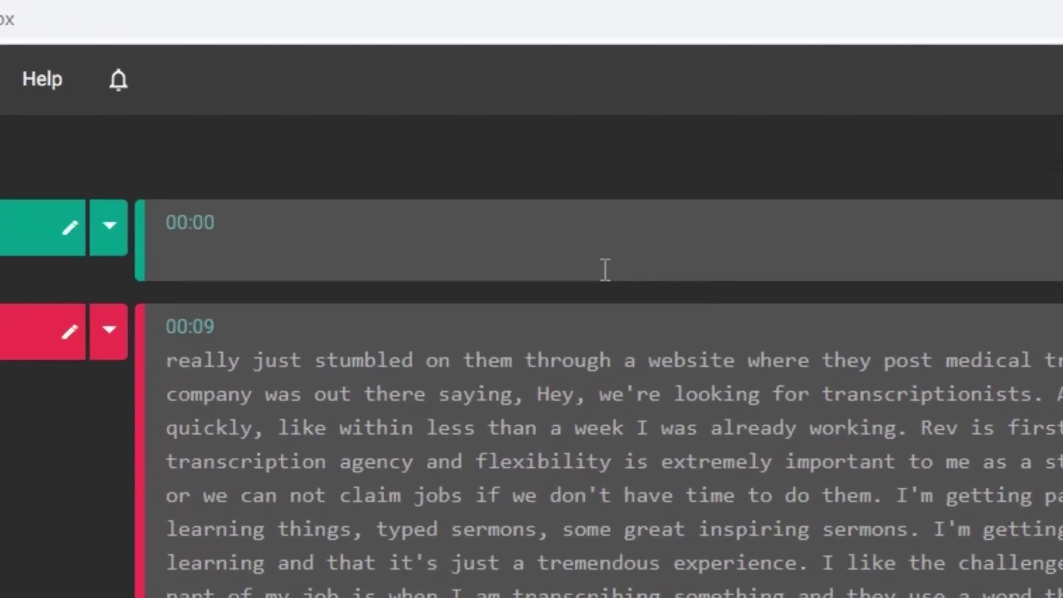
- Enter "Can you tell me about your position in the company, please?" as Speaker 1's text at 00:00
{"action": "left_click", "coordinate": [422, 141]}
{"action": "type", "text": "can you tell me about u"}
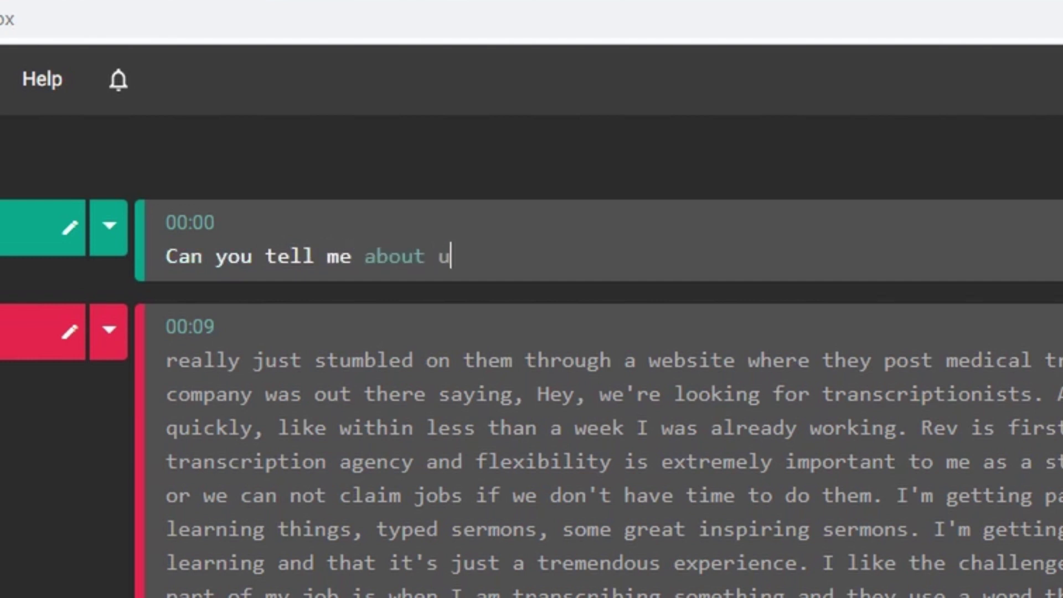
{"action": "key", "text": "BackSpace"}
{"action": "type", "text": "your position in the company, please?"}
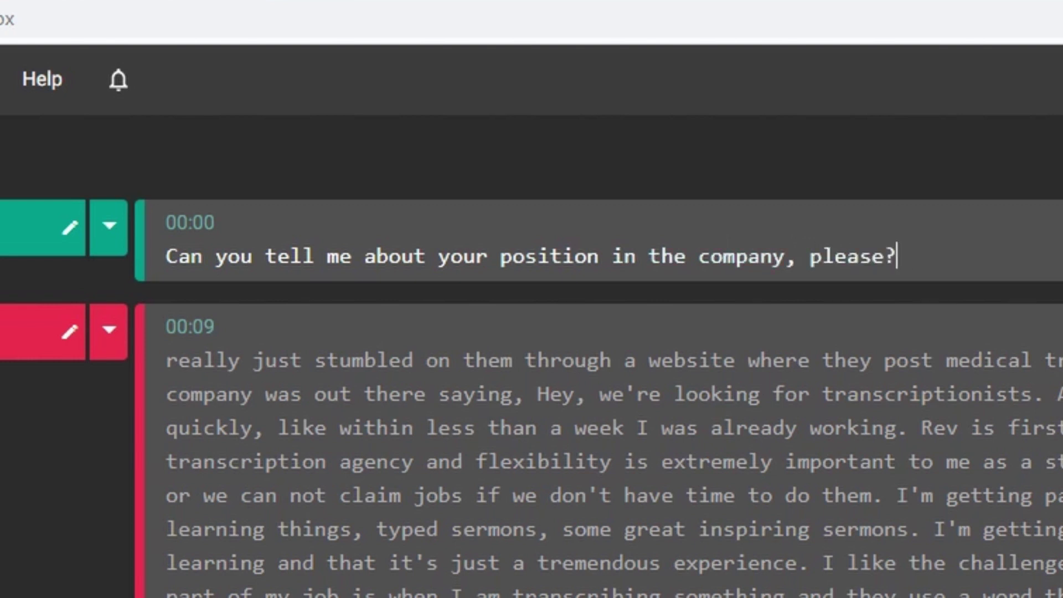
- Add a second Speaker 1 paragraph reading "When you type an expander and hit the spacebar ..."
{"action": "key", "text": "Return"}
{"action": "type", "text": "When you type "}
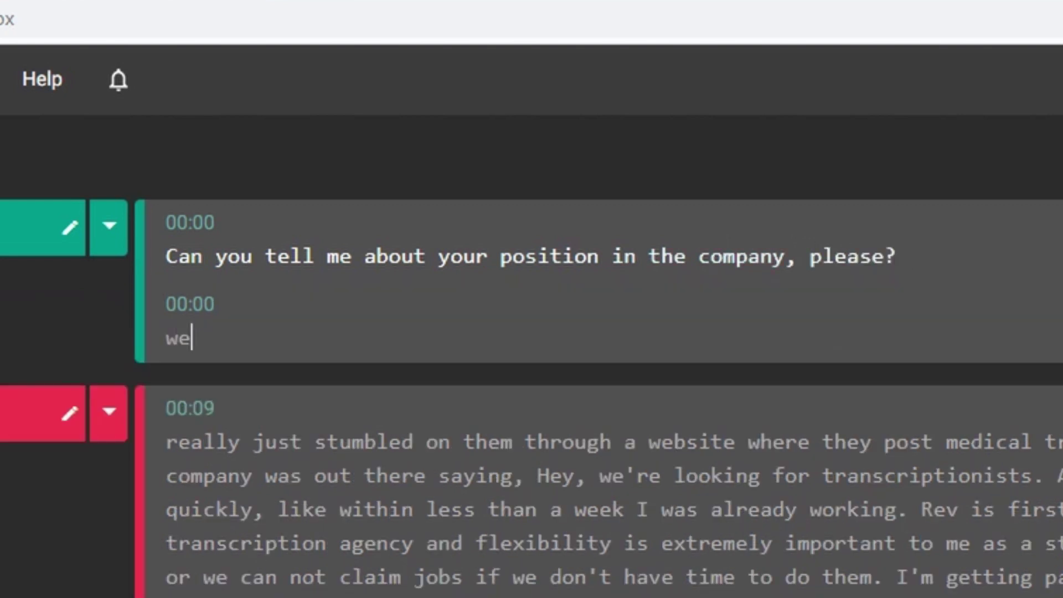
{"action": "type", "text": "an e"}
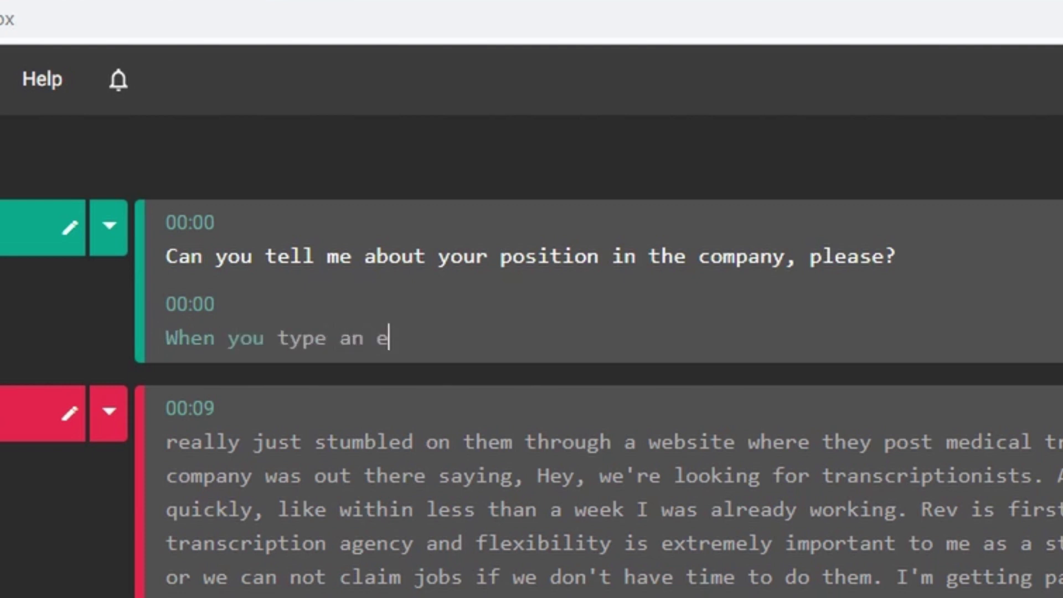
{"action": "type", "text": "xpander and hit t"}
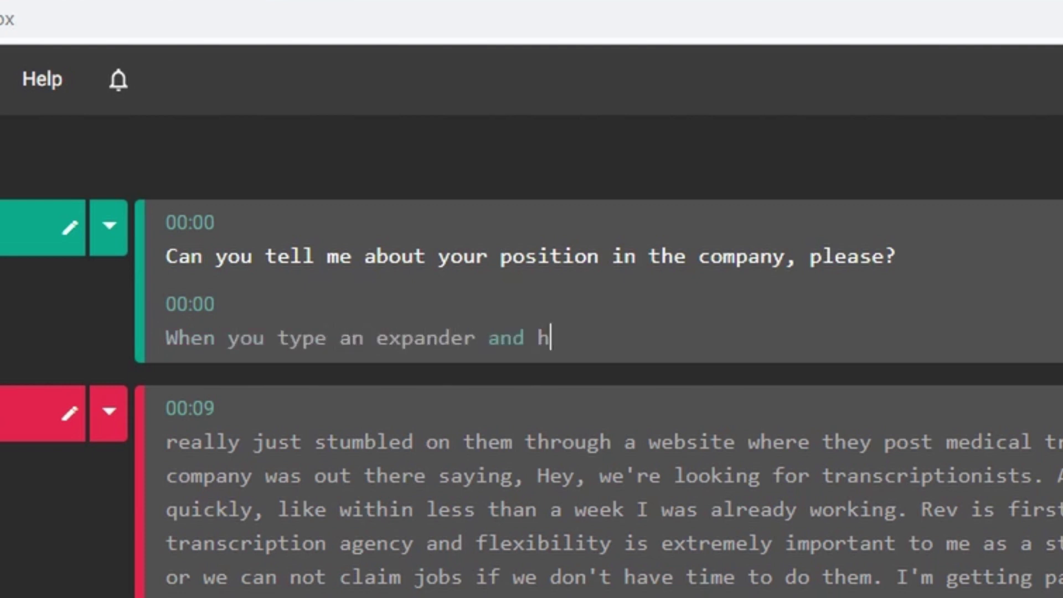
{"action": "type", "text": "he spacebar ..."}
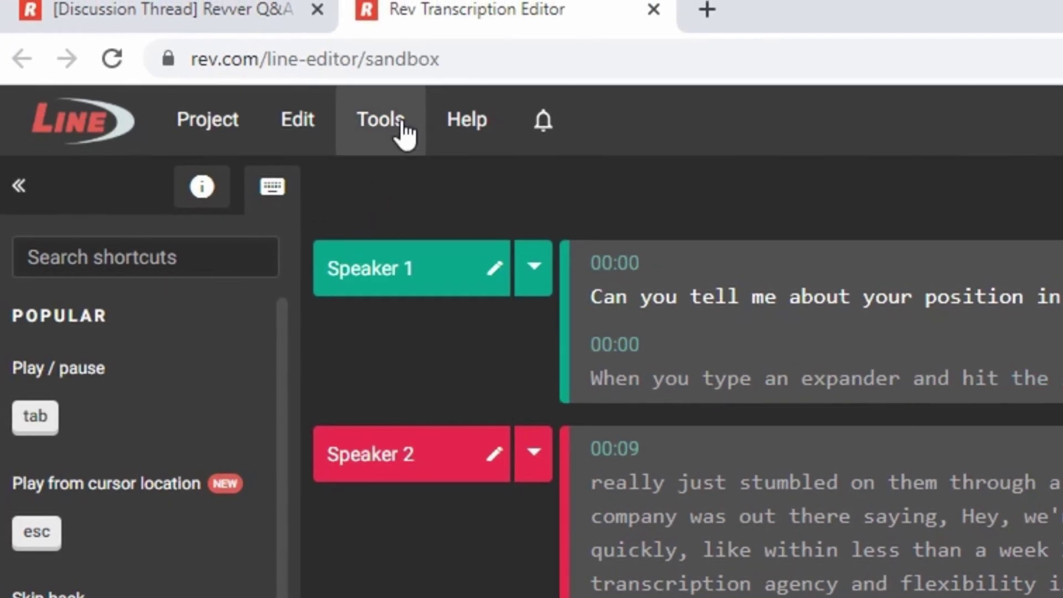
- Open the text expander manager, look through the saved replacements and close it
{"action": "left_click", "coordinate": [402, 124]}
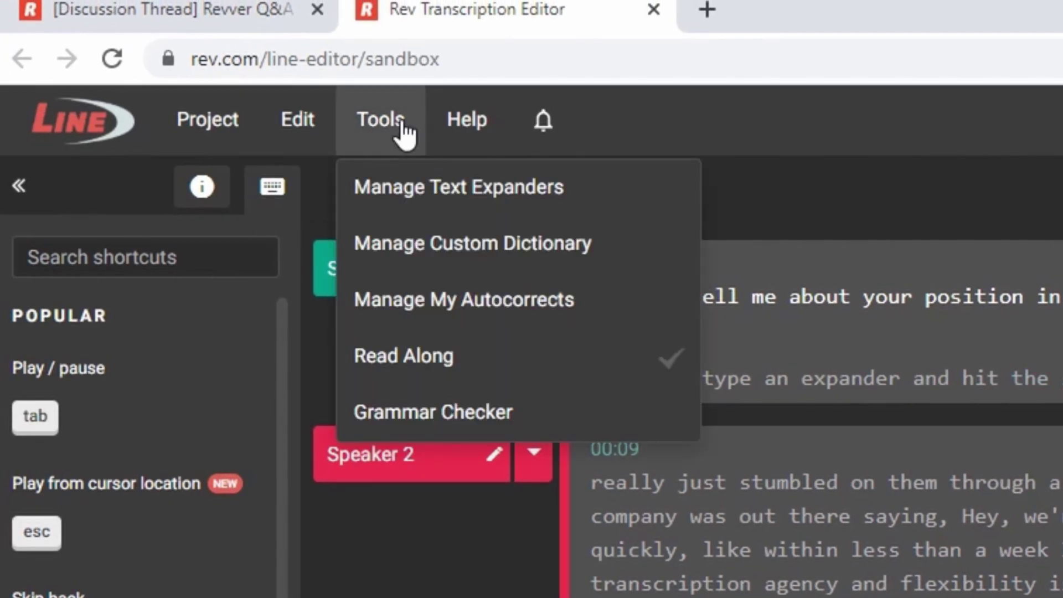
{"action": "left_click", "coordinate": [612, 198]}
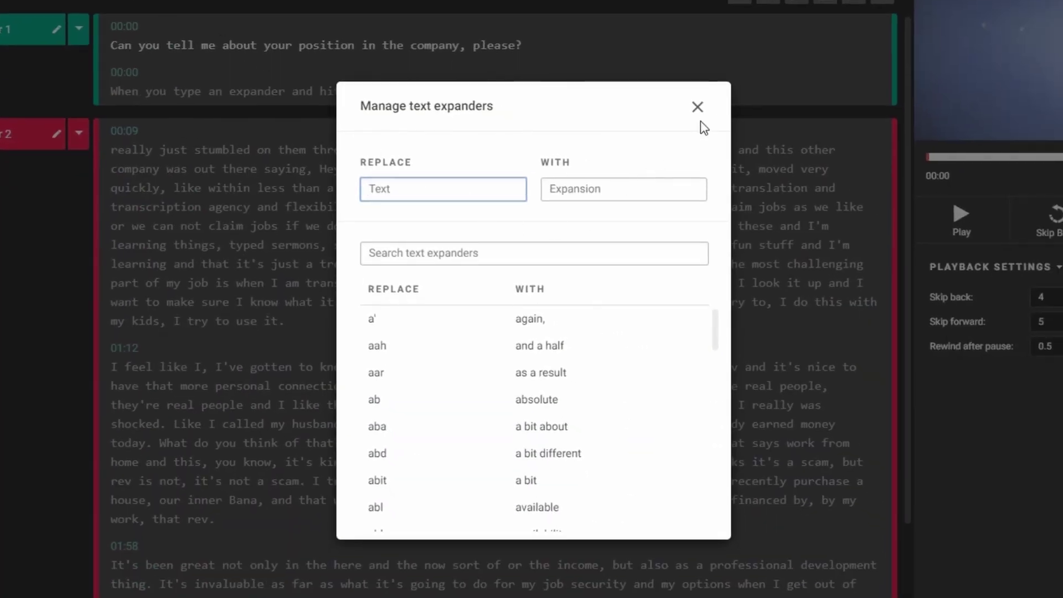
{"action": "scroll", "coordinate": [636, 356], "scroll_direction": "down", "scroll_amount": 12}
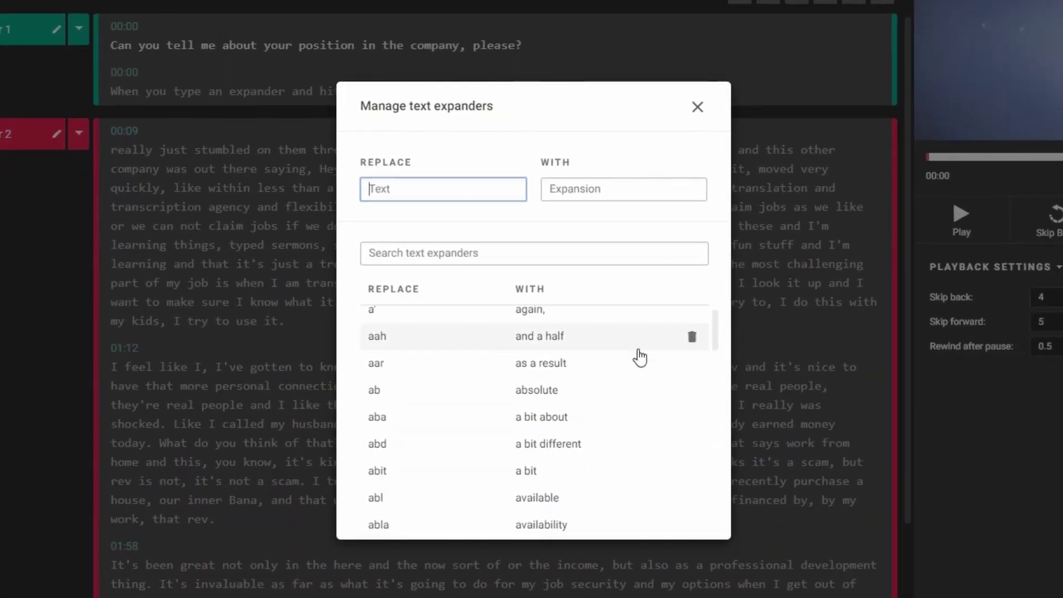
{"action": "left_click", "coordinate": [699, 108]}
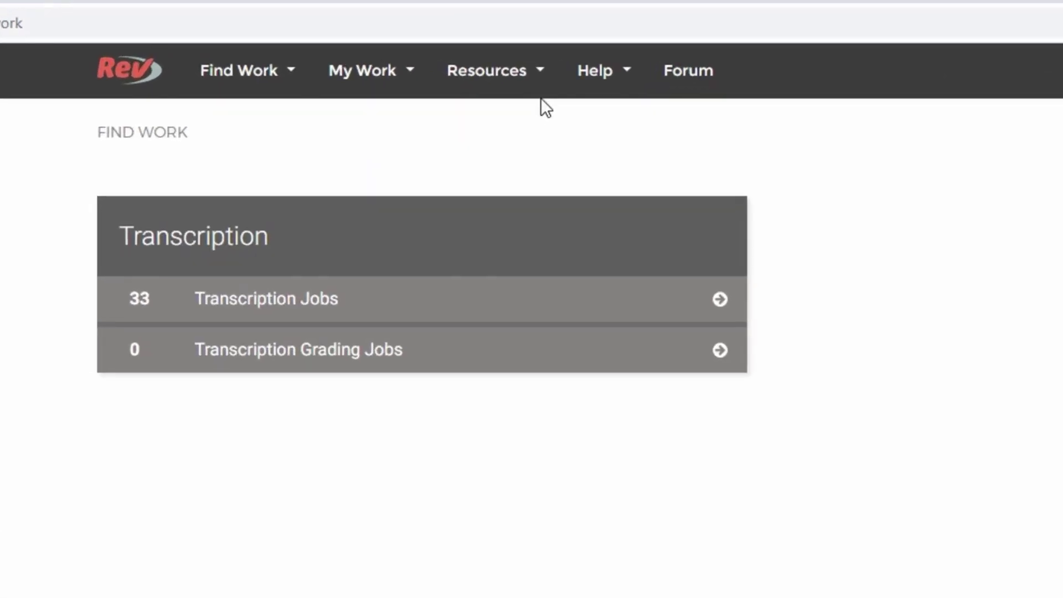
- Open the Transcription Practice Jobs page from the Rev resources
{"action": "left_click", "coordinate": [443, 61]}
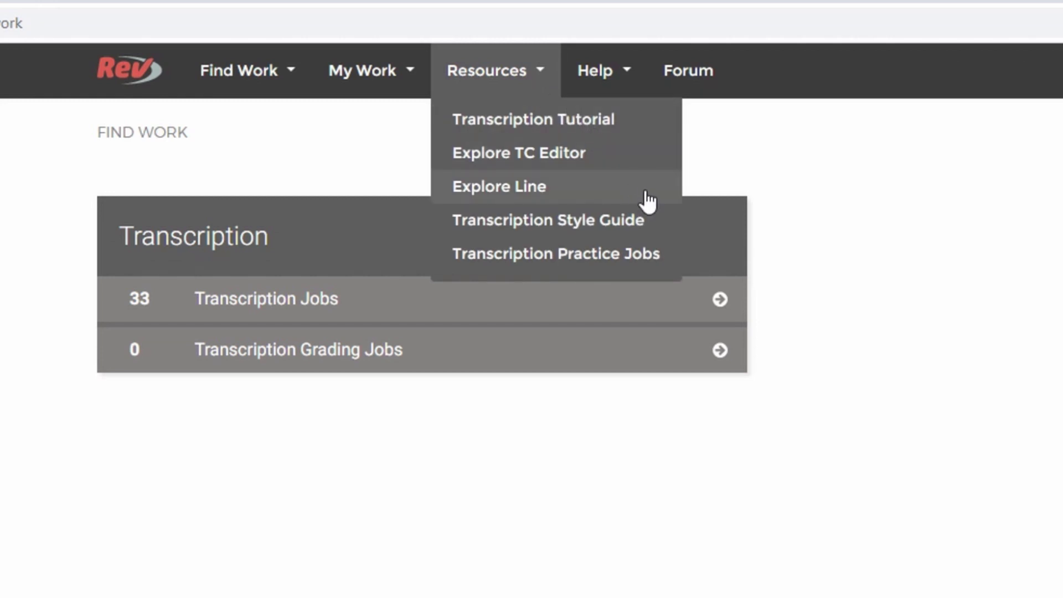
{"action": "left_click", "coordinate": [671, 257]}
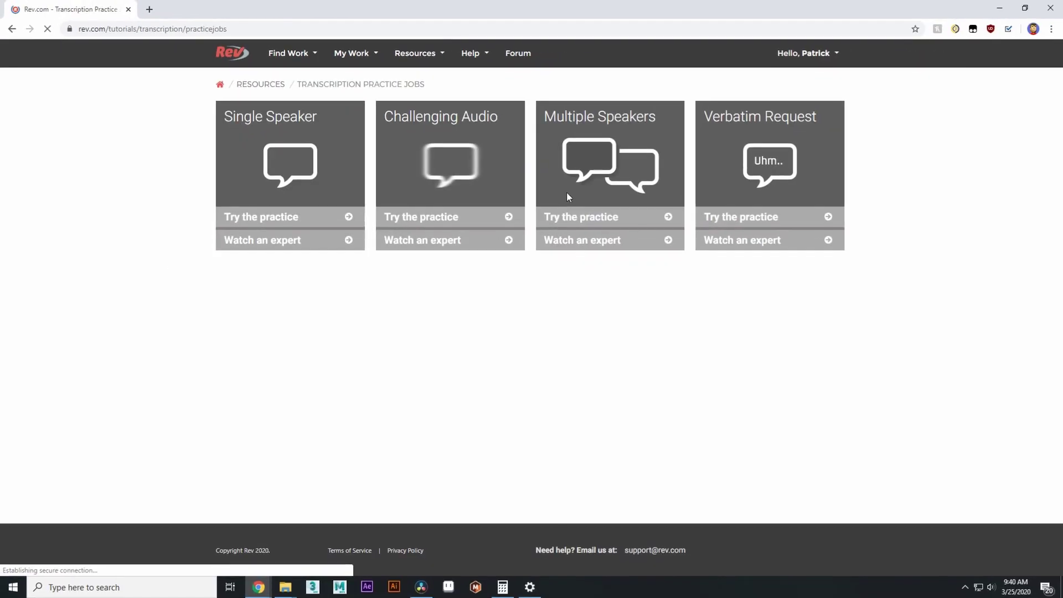